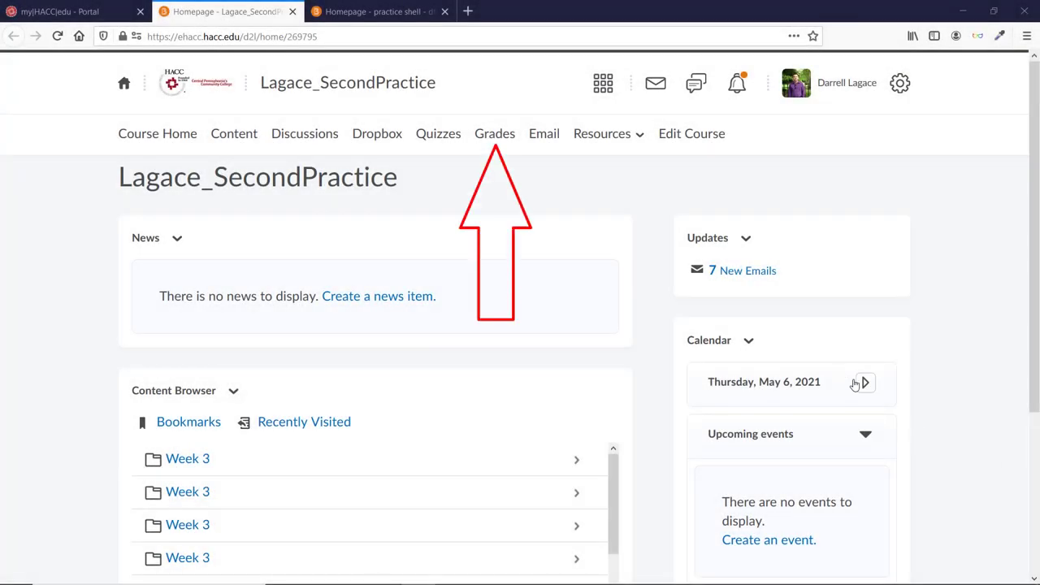
Start a new grade category from the course's Manage Grades page.
{"action": "left_click", "coordinate": [490, 137]}
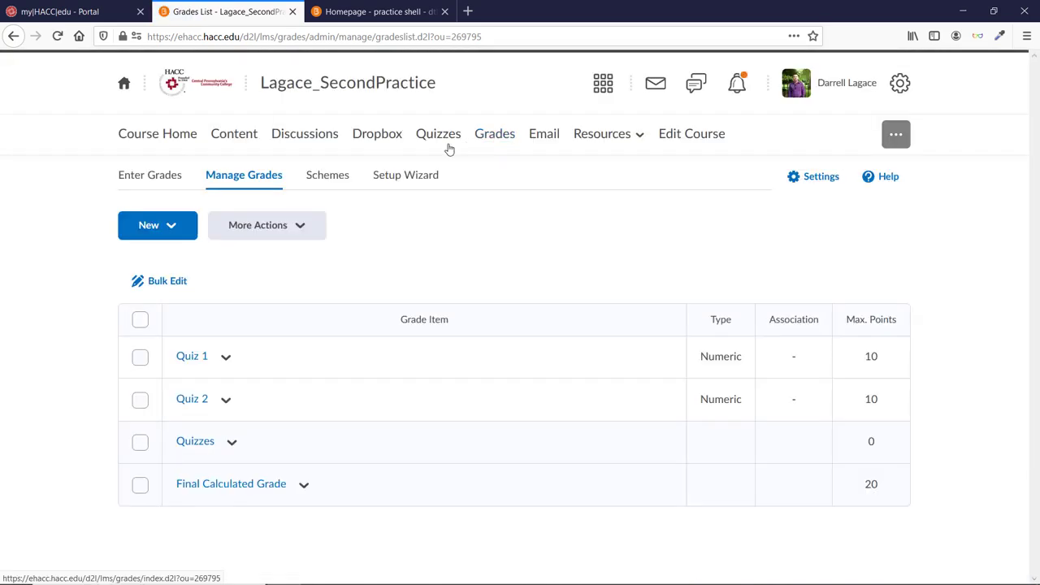
{"action": "left_click", "coordinate": [248, 177]}
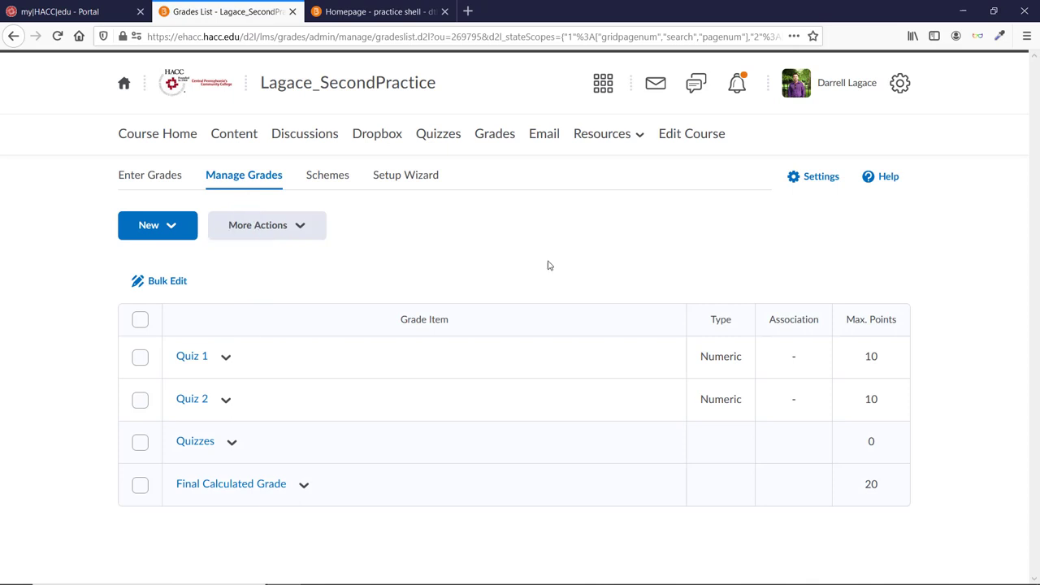
{"action": "left_click", "coordinate": [174, 235]}
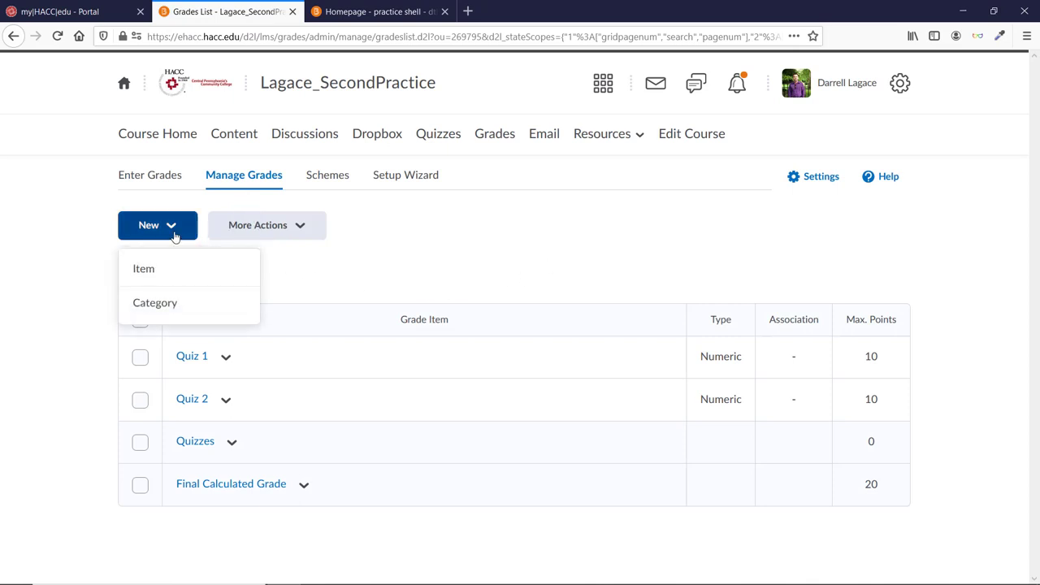
{"action": "left_click", "coordinate": [182, 305]}
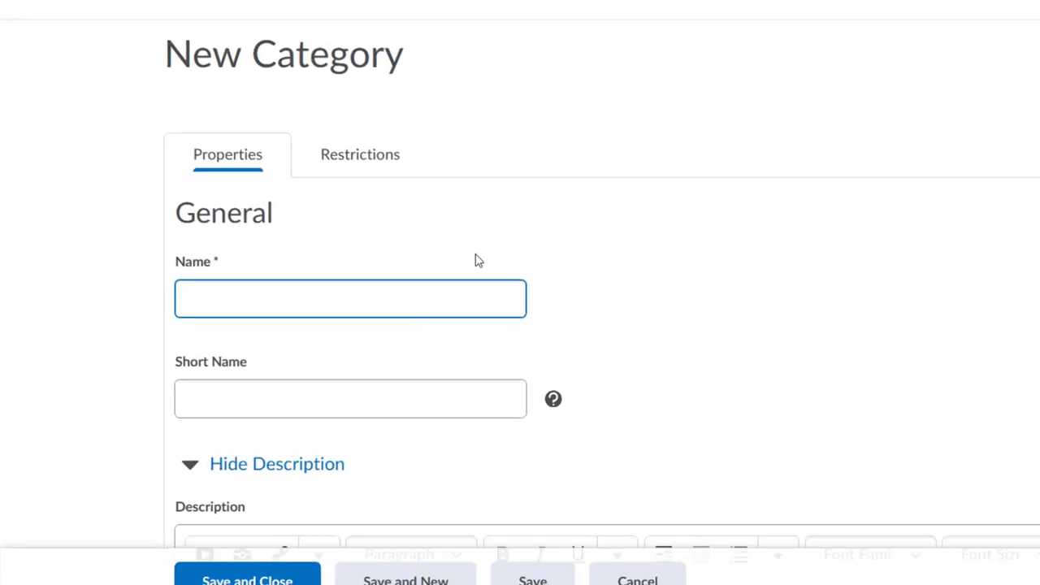
Name the new category Literary Analysis Papers and give it the short name Lit Analysis.
{"action": "type", "text": "Literary Analysis Papers"}
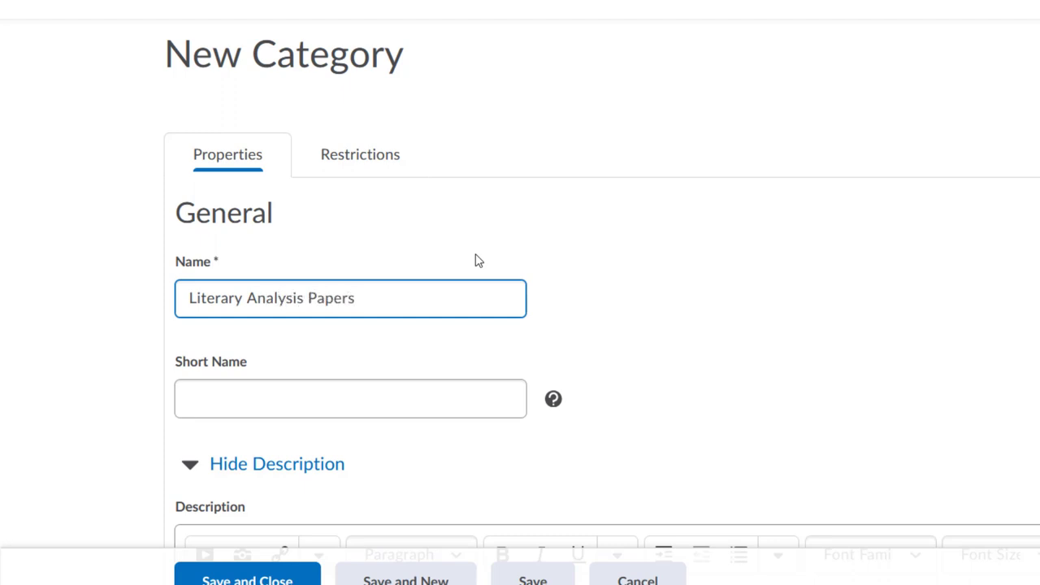
{"action": "left_click", "coordinate": [419, 389]}
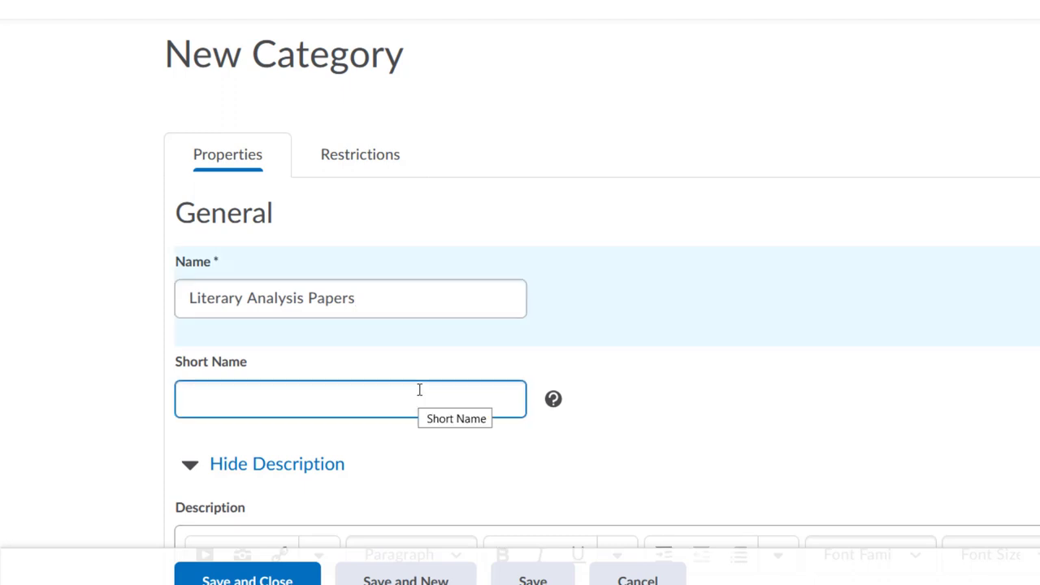
{"action": "type", "text": "Lit Analysis"}
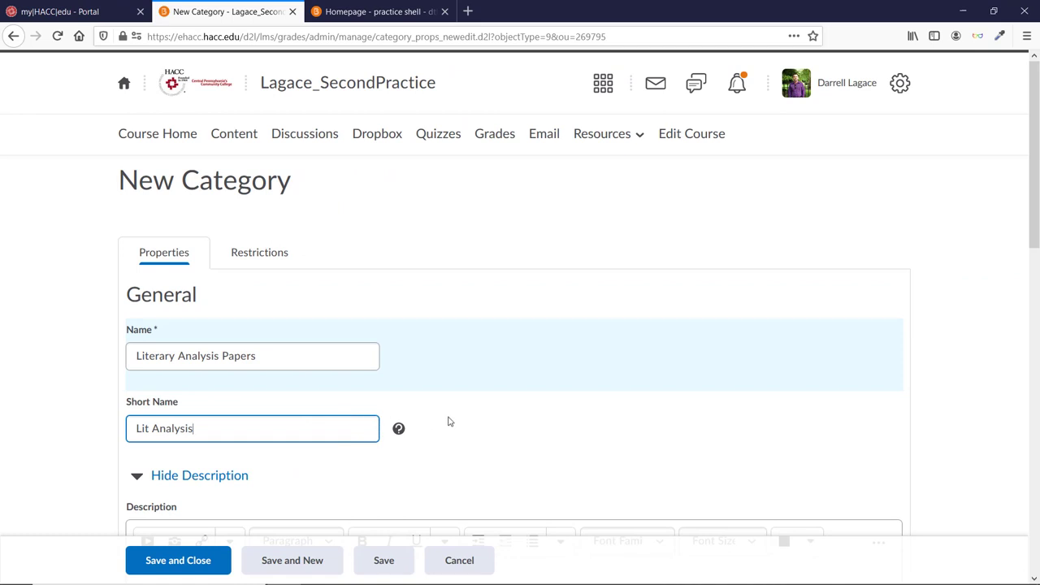
Try the Can Exceed and Exclude from Final Grade Calculation options in turn, clearing each one again.
{"action": "scroll", "coordinate": [450, 422], "scroll_direction": "down", "scroll_amount": 3}
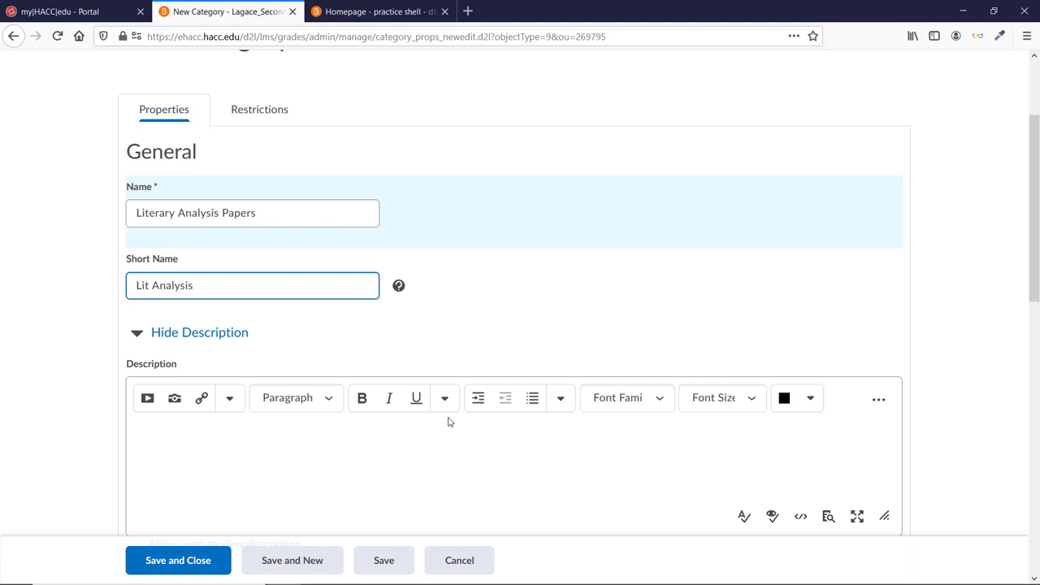
{"action": "scroll", "coordinate": [450, 421], "scroll_direction": "down", "scroll_amount": 5}
{"action": "scroll", "coordinate": [449, 422], "scroll_direction": "down", "scroll_amount": 5}
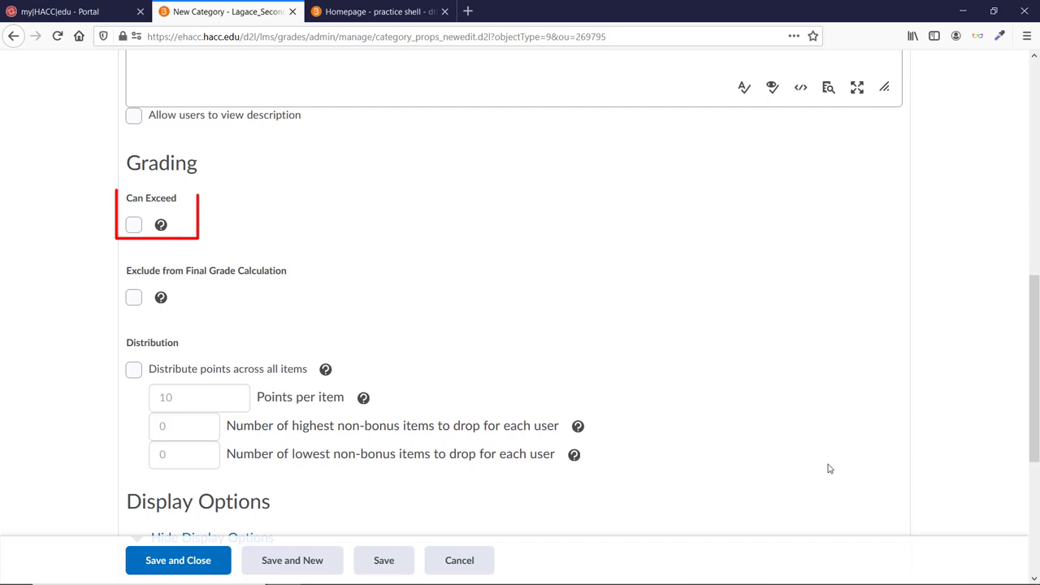
{"action": "left_click", "coordinate": [134, 227]}
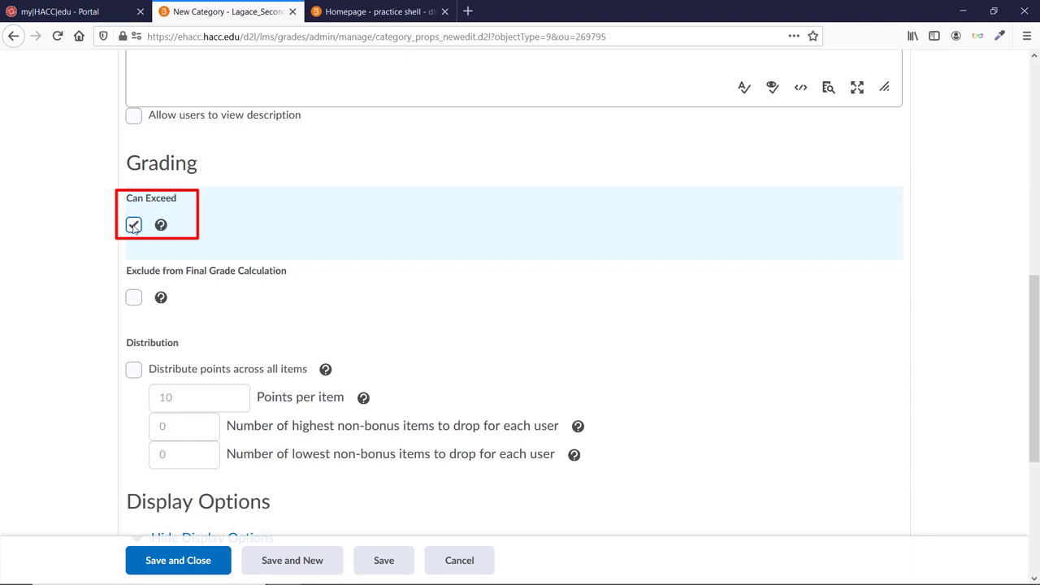
{"action": "left_click", "coordinate": [133, 224]}
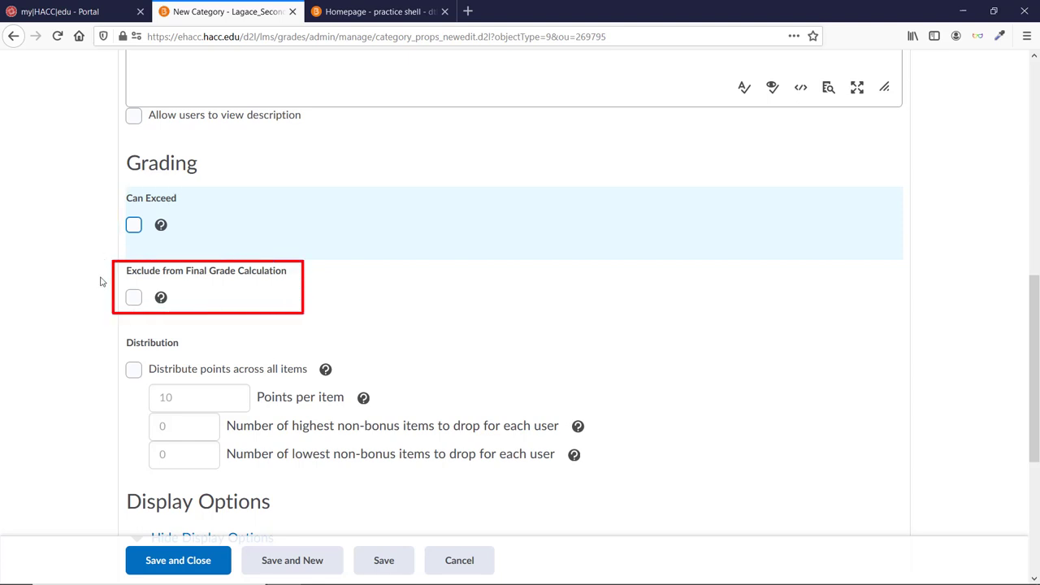
{"action": "left_click", "coordinate": [134, 297]}
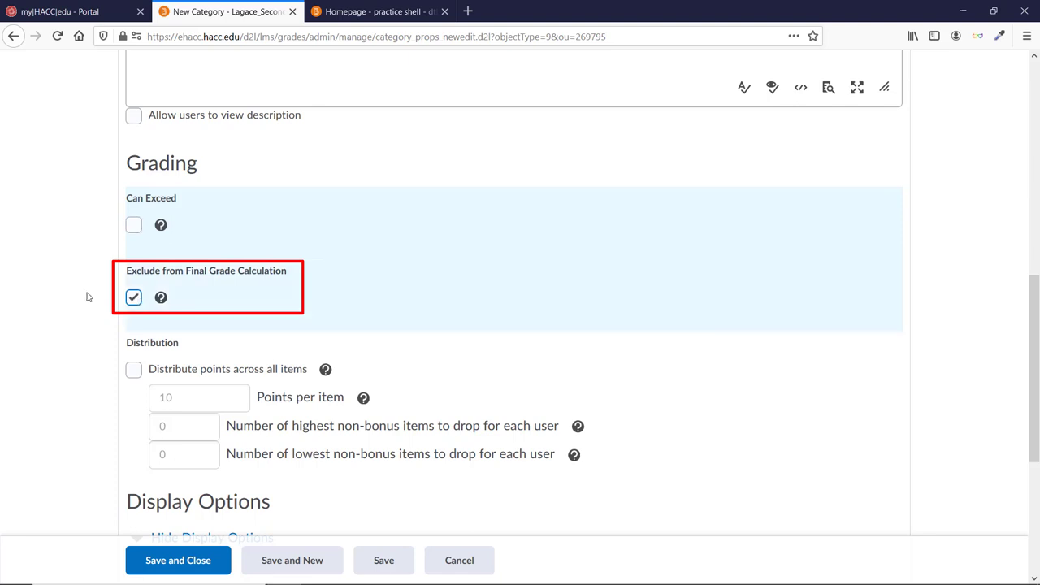
{"action": "left_click", "coordinate": [133, 297]}
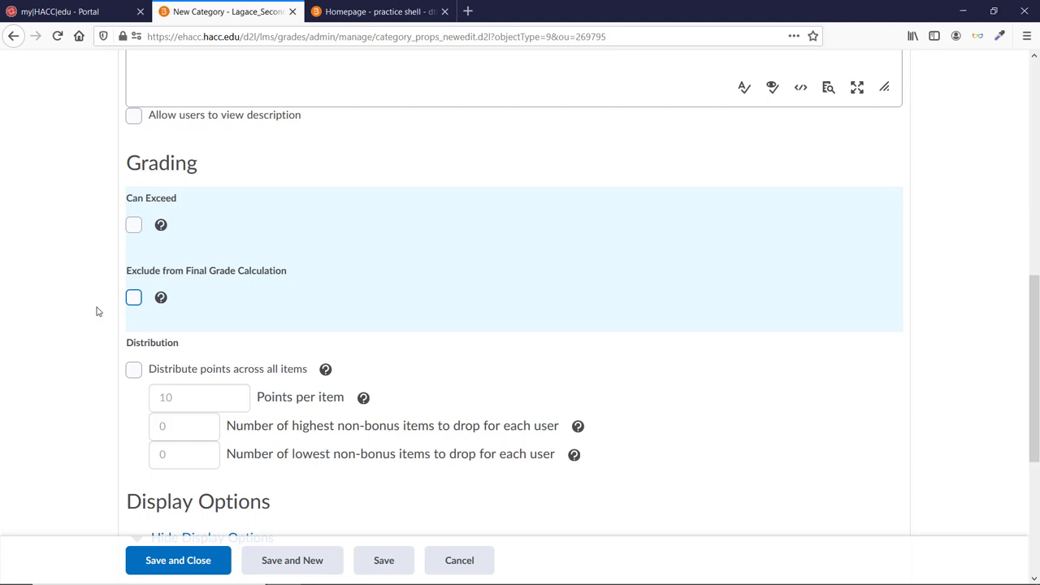
Distribute points across all items in the category, with 20 points per item.
{"action": "scroll", "coordinate": [96, 312], "scroll_direction": "down", "scroll_amount": 2}
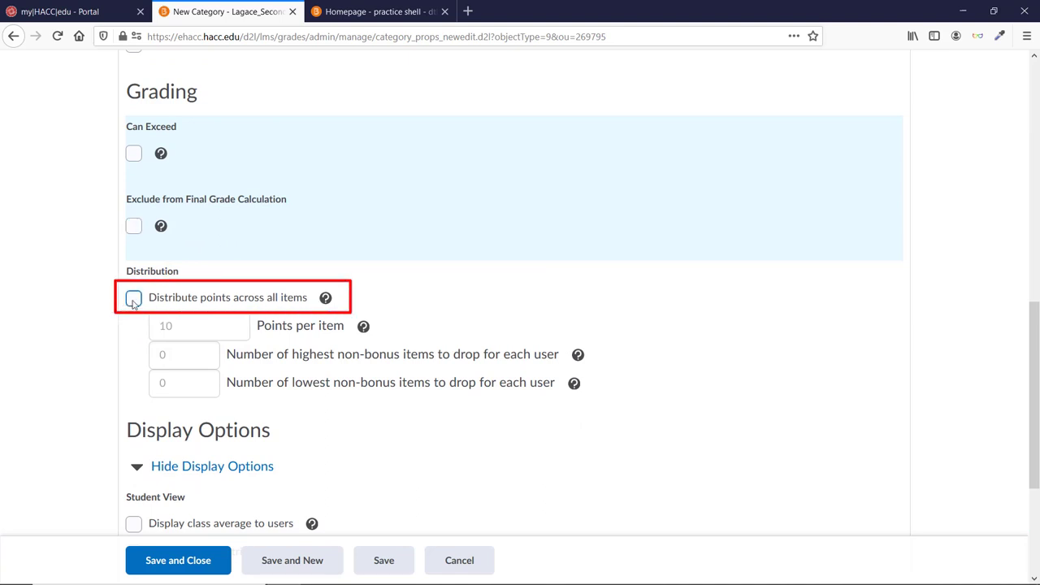
{"action": "left_click", "coordinate": [134, 298]}
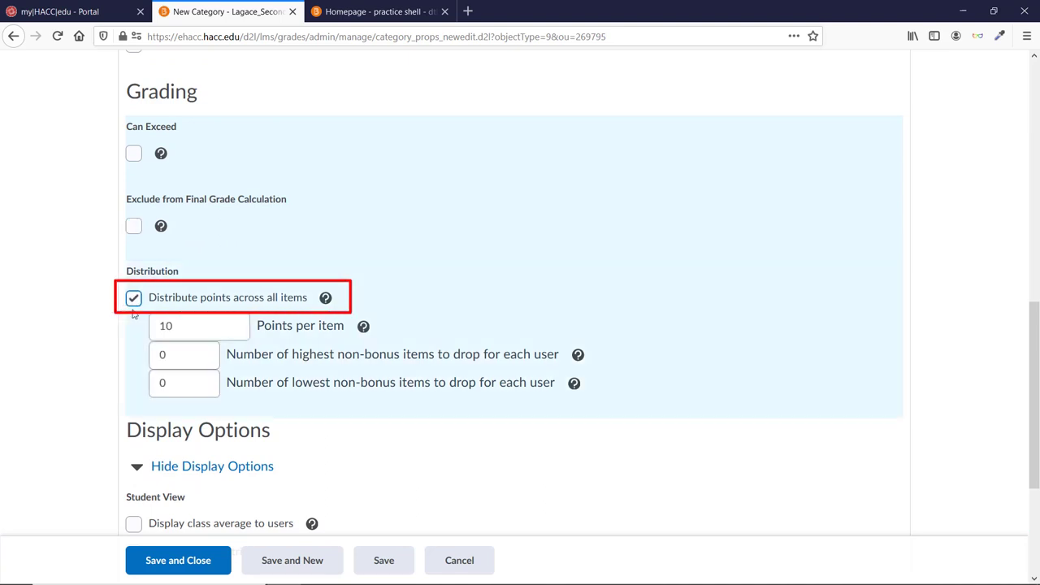
{"action": "left_click", "coordinate": [165, 334]}
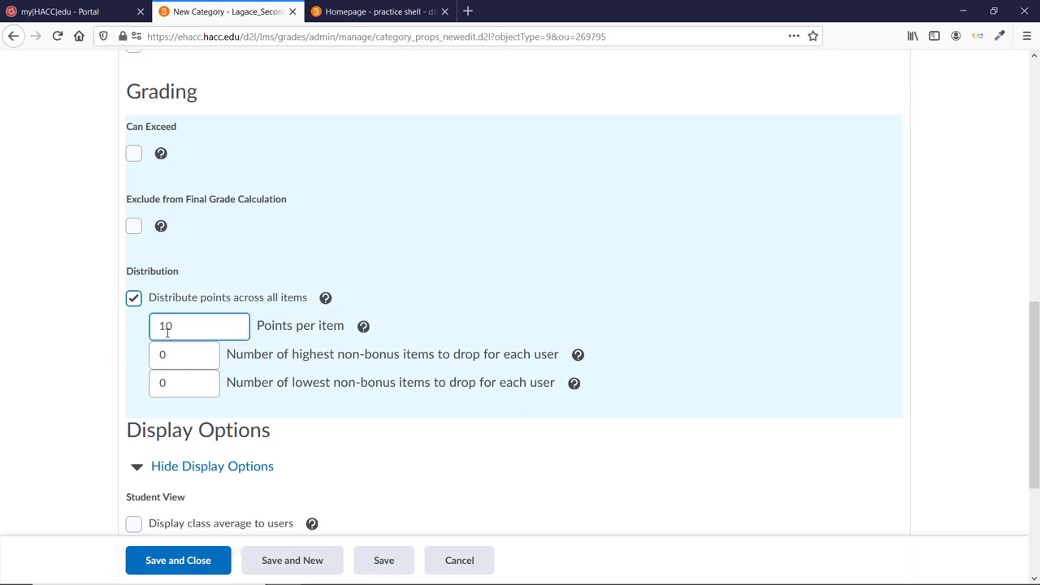
{"action": "left_click_drag", "start_coordinate": [159, 327], "coordinate": [182, 328]}
{"action": "type", "text": "25"}
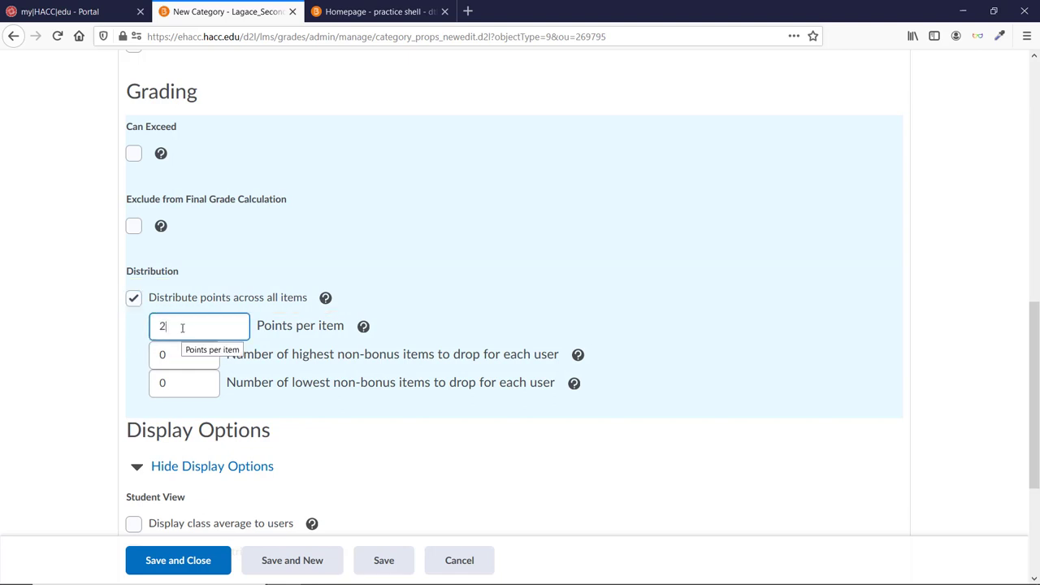
{"action": "double_click", "coordinate": [182, 328]}
{"action": "type", "text": "20"}
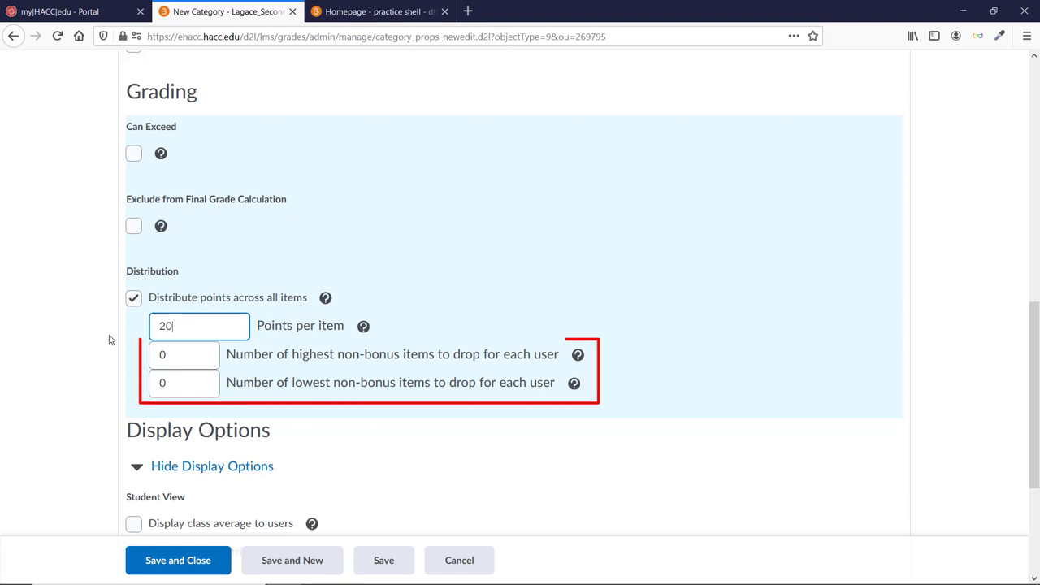
Set the category to drop 1 highest and 1 lowest non-bonus item for each user.
{"action": "double_click", "coordinate": [190, 355]}
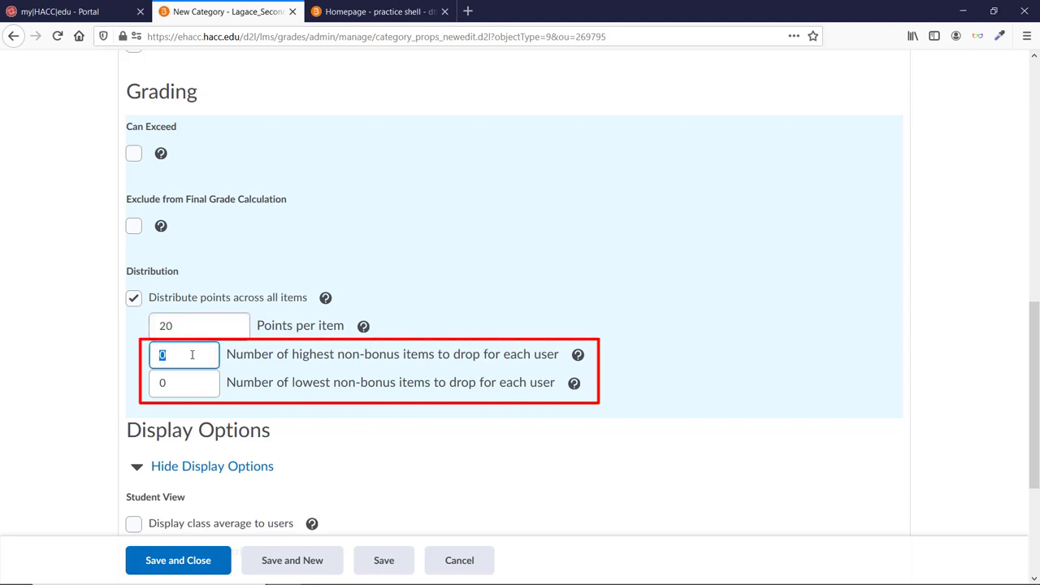
{"action": "type", "text": "1"}
{"action": "key", "text": "Tab"}
{"action": "type", "text": "1"}
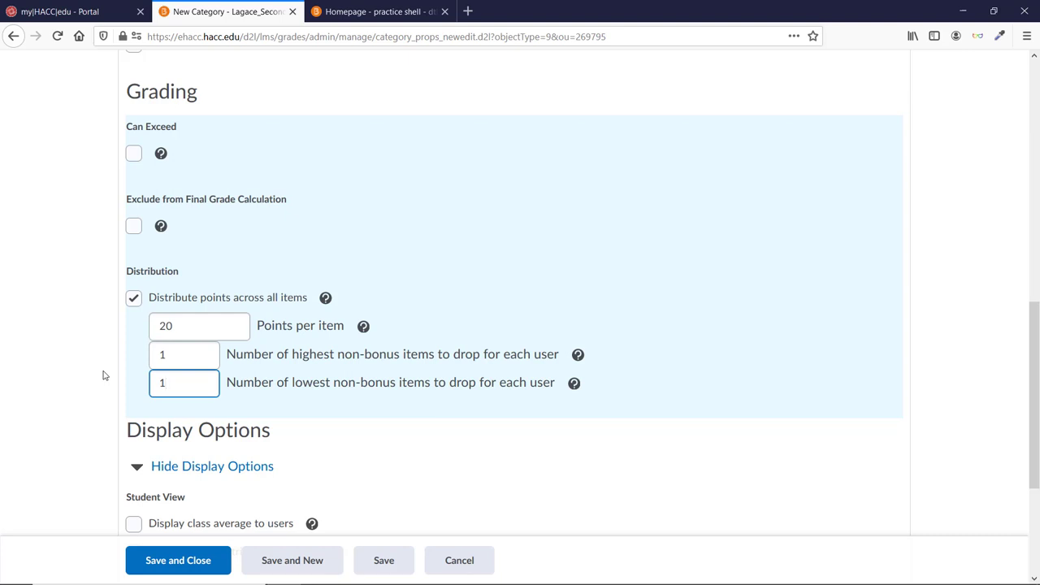
Switch to the practice shell course and open its Literary Analysis Papers grade category for editing.
{"action": "left_click", "coordinate": [375, 11]}
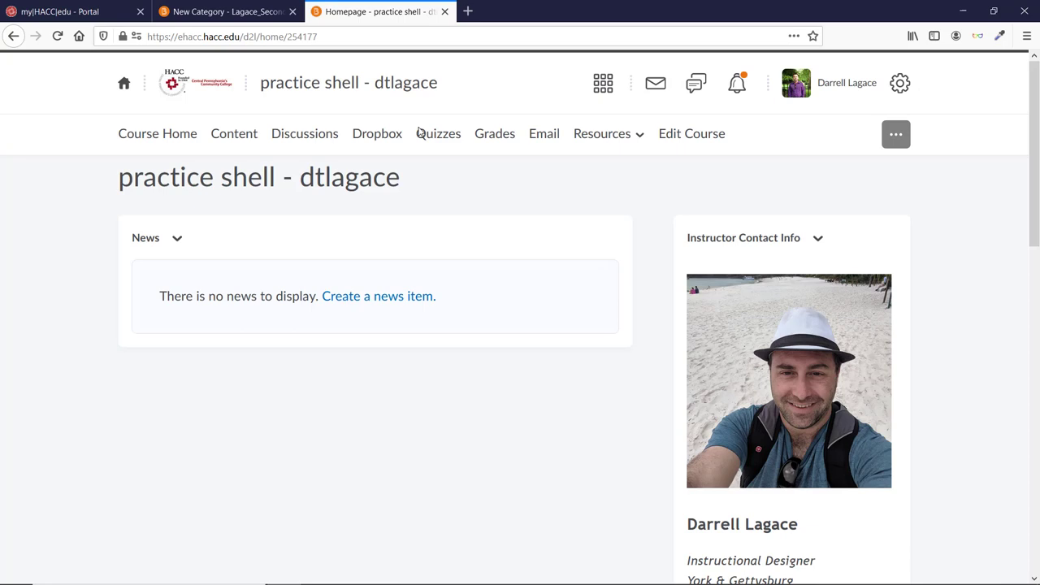
{"action": "left_click", "coordinate": [495, 134]}
{"action": "scroll", "coordinate": [450, 318], "scroll_direction": "down", "scroll_amount": 10}
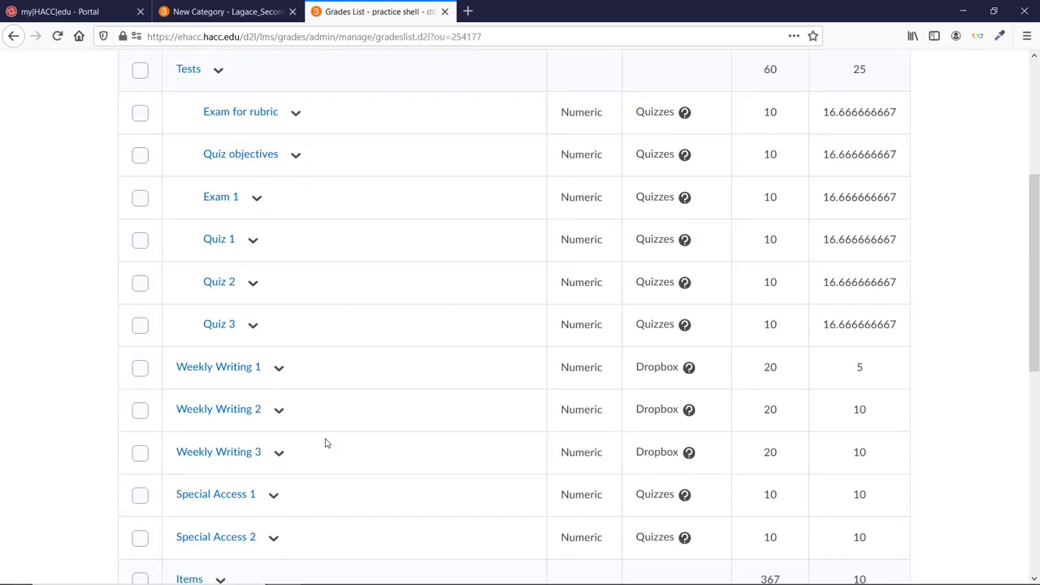
{"action": "left_click", "coordinate": [241, 452]}
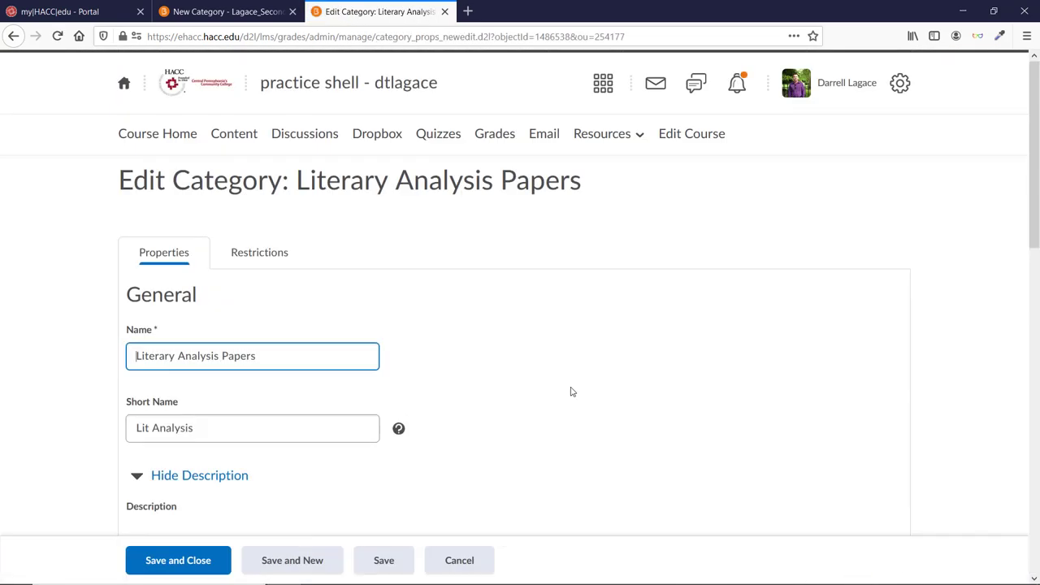
Try the manual and by-points weight distribution options, returning the category to distributing weight evenly across all items.
{"action": "scroll", "coordinate": [571, 390], "scroll_direction": "down", "scroll_amount": 7}
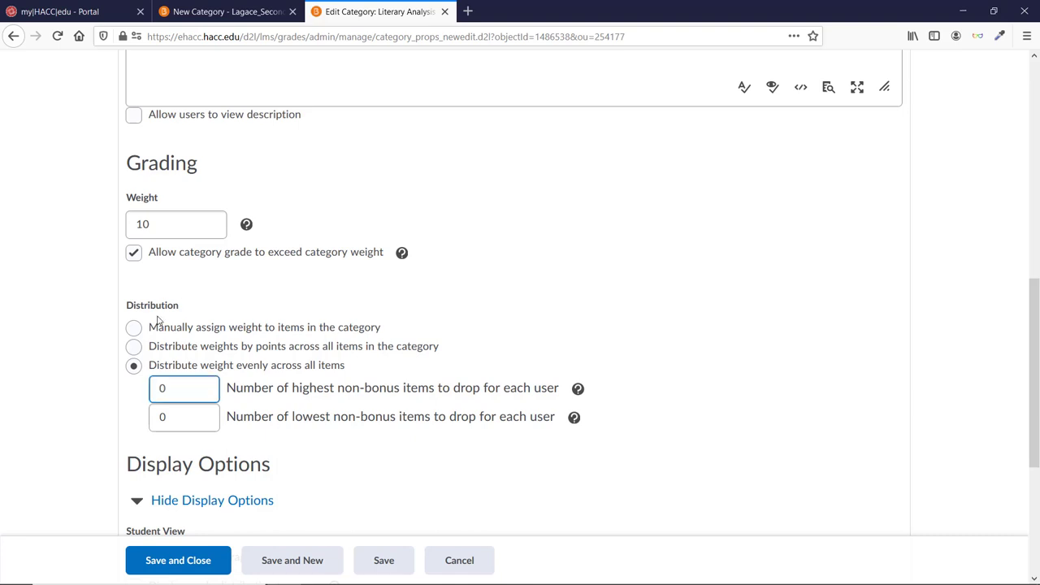
{"action": "left_click", "coordinate": [134, 327]}
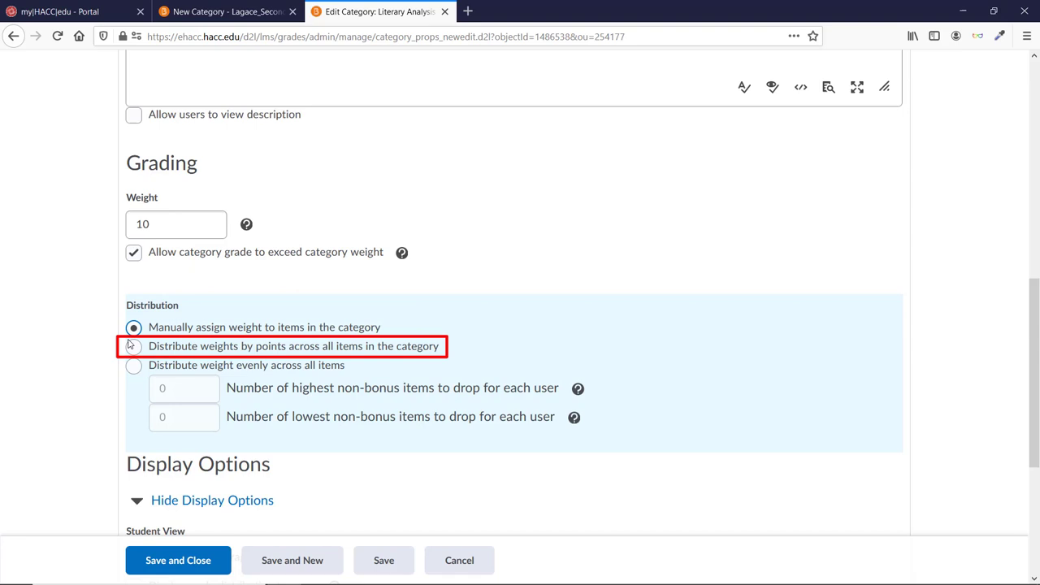
{"action": "left_click", "coordinate": [132, 346]}
{"action": "left_click", "coordinate": [134, 364]}
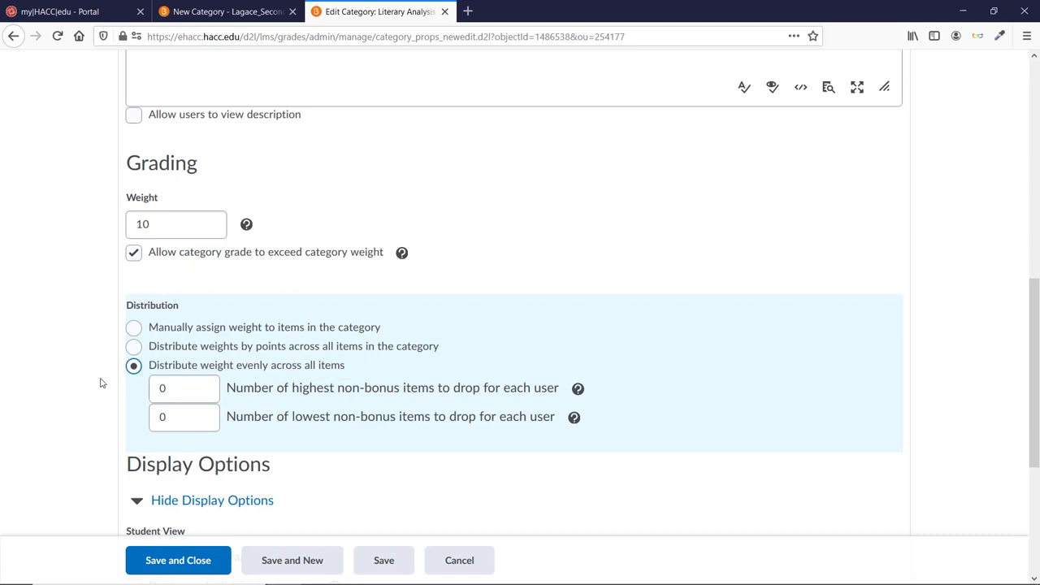
Set the highest and lowest non-bonus items to drop to 1 each, and save and close the category.
{"action": "double_click", "coordinate": [180, 389]}
{"action": "type", "text": "1"}
{"action": "double_click", "coordinate": [159, 417]}
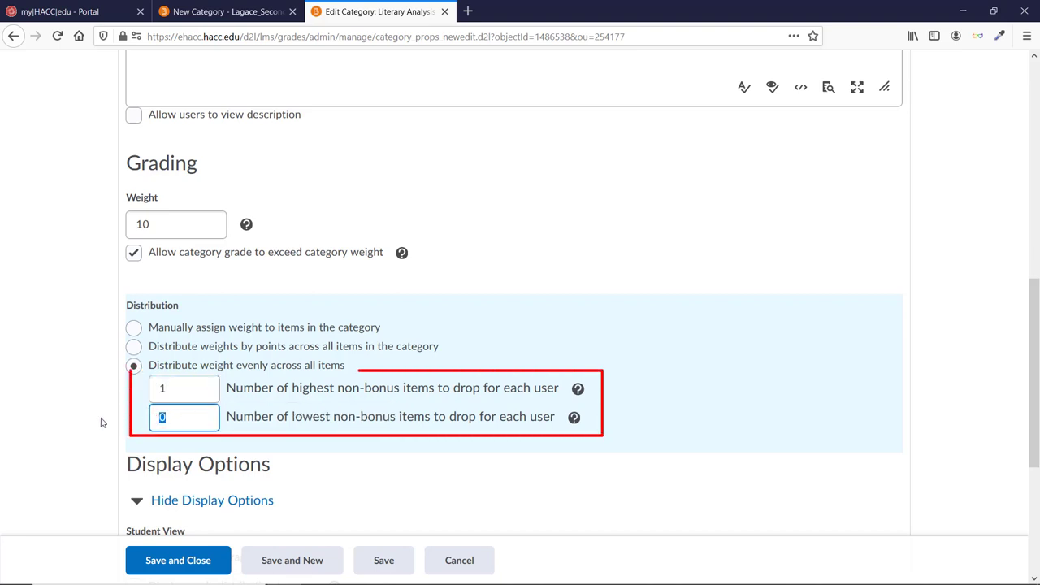
{"action": "type", "text": "1"}
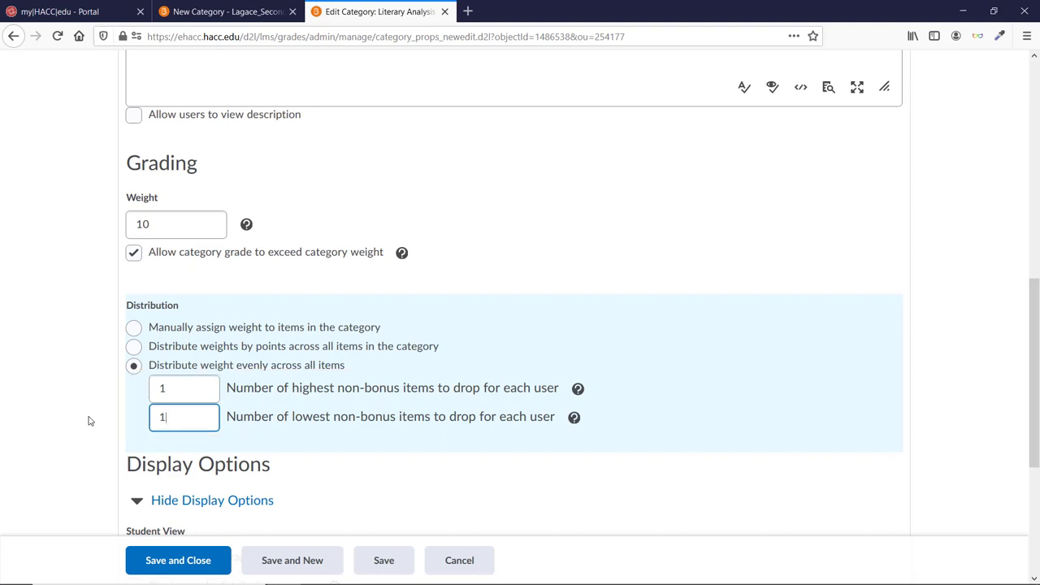
{"action": "left_click", "coordinate": [167, 559]}
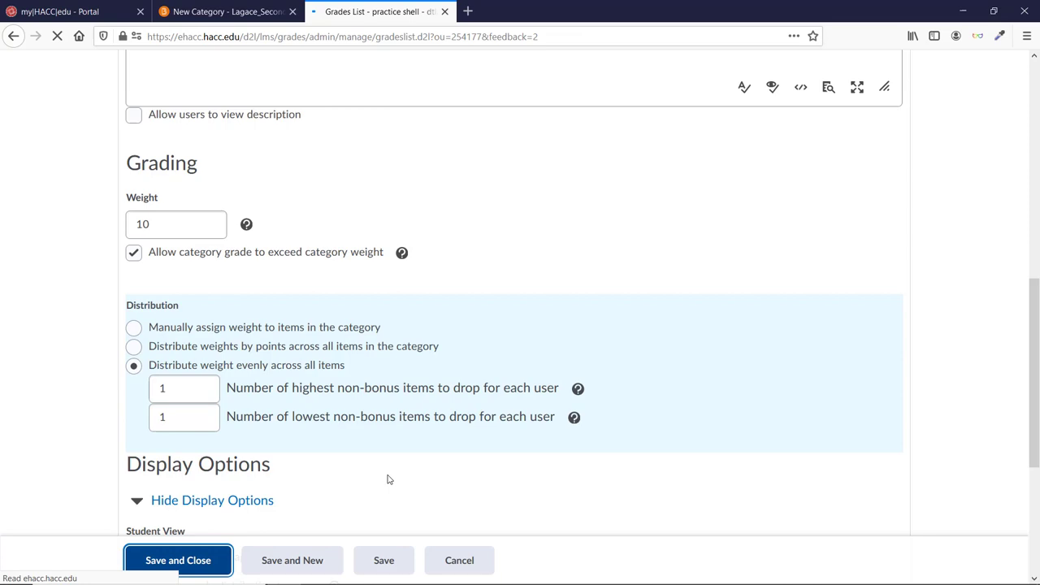
Open the Special Access 2 grade item and assign it to the Literary Analysis Papers category.
{"action": "scroll", "coordinate": [325, 479], "scroll_direction": "down", "scroll_amount": 5}
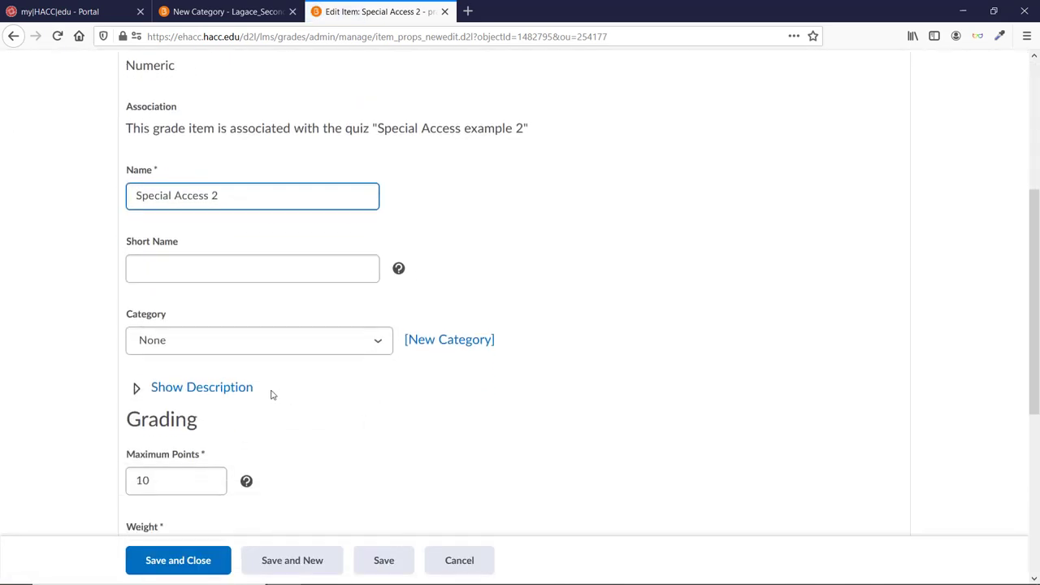
{"action": "left_click", "coordinate": [148, 347]}
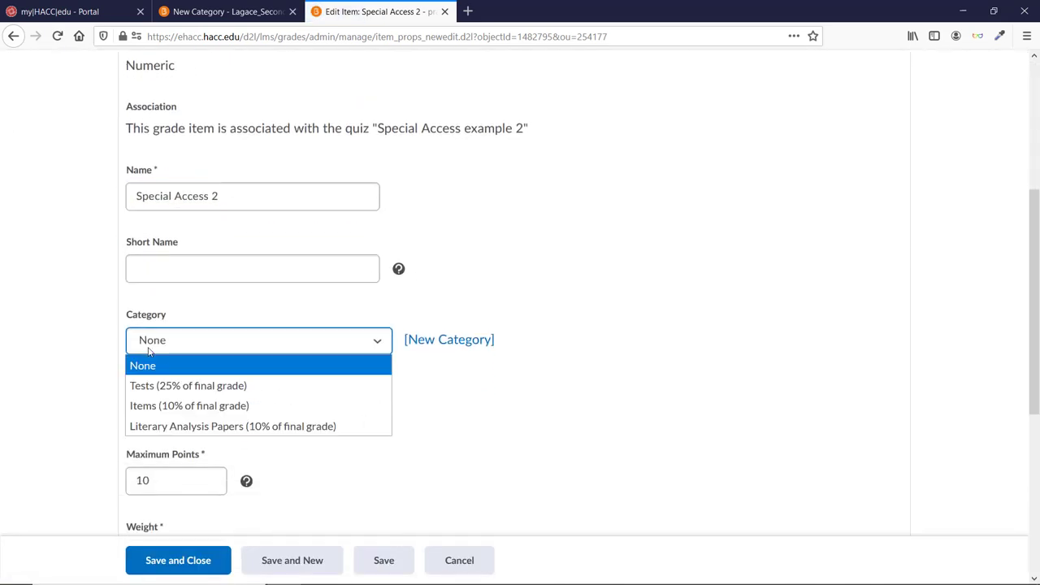
{"action": "left_click", "coordinate": [165, 427]}
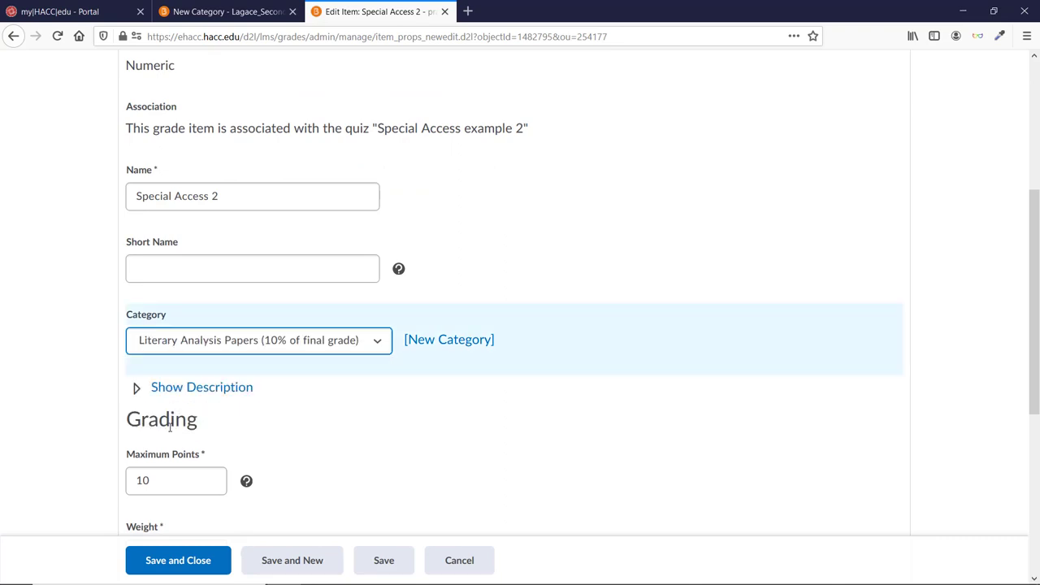